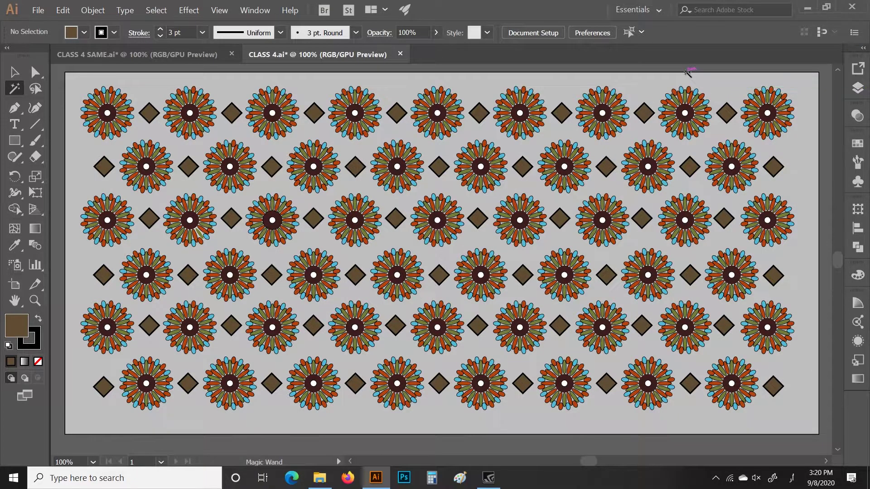
Set the Magic Wand to match Fill Color only by turning off Stroke Color.
click(14, 74)
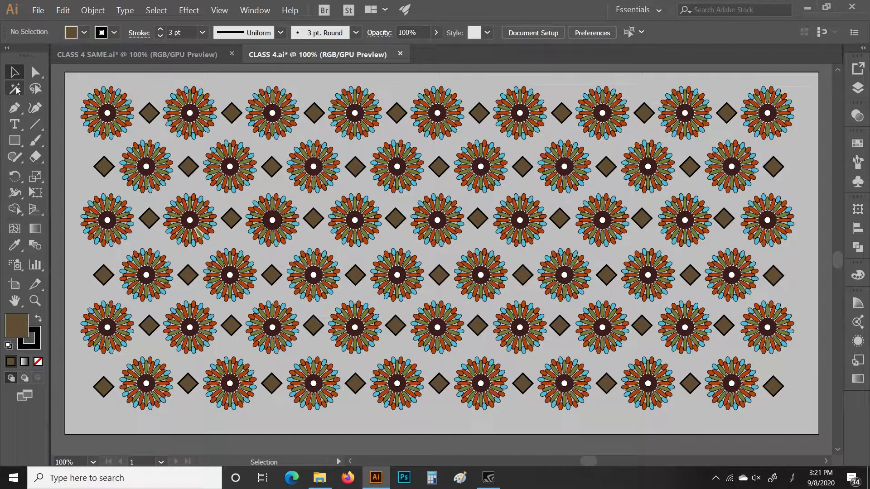
click(15, 89)
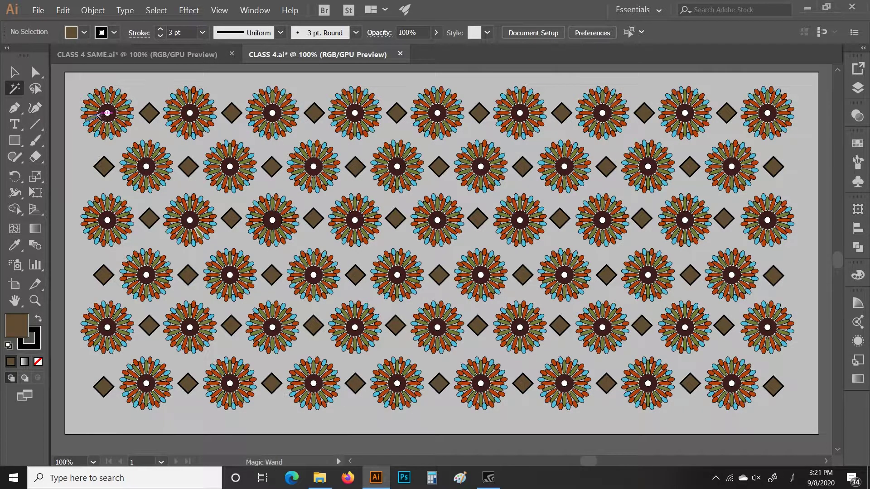
scroll(90, 93, up, 4)
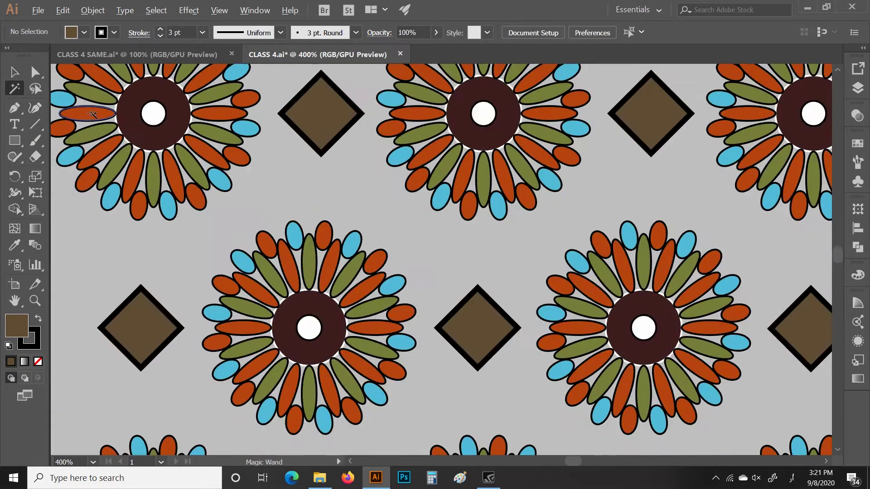
double_click(16, 89)
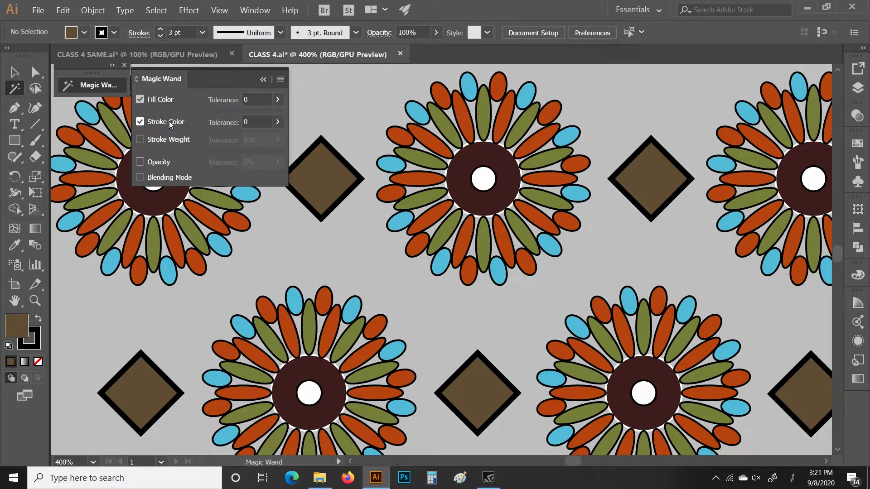
click(142, 121)
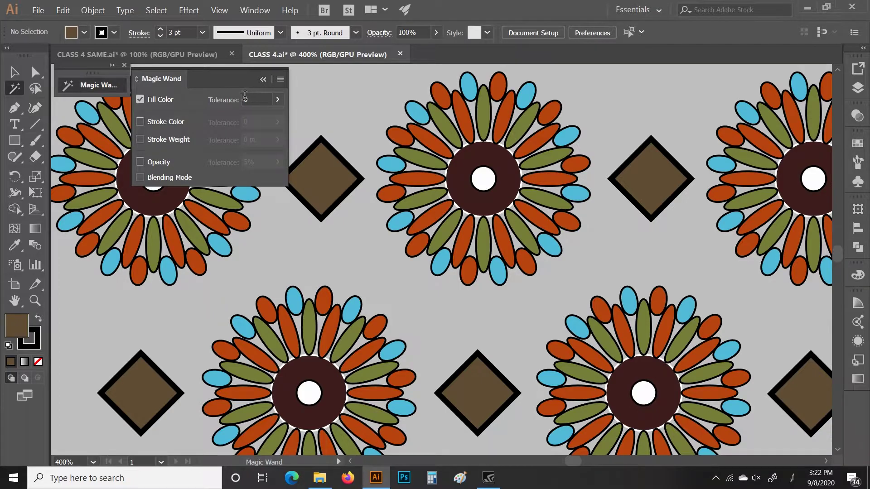
click(263, 80)
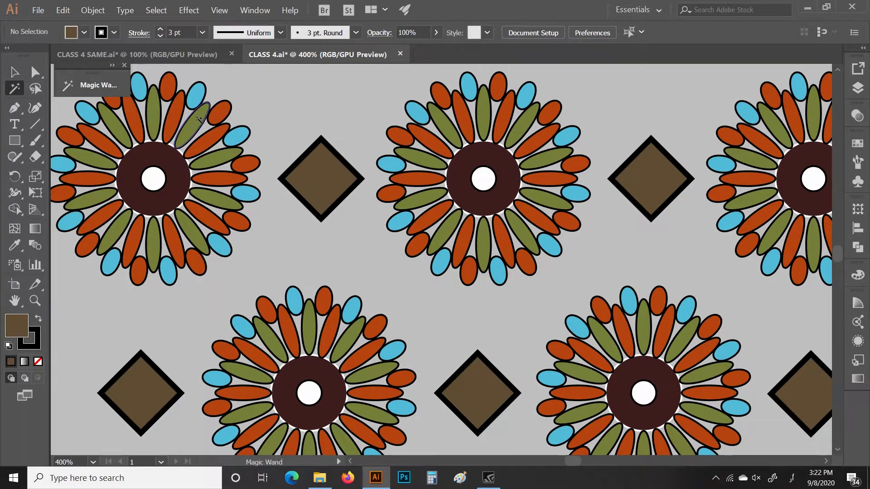
Magic Wand-select every orange petal across the flower pattern, zooming out to see them.
click(177, 114)
click(177, 111)
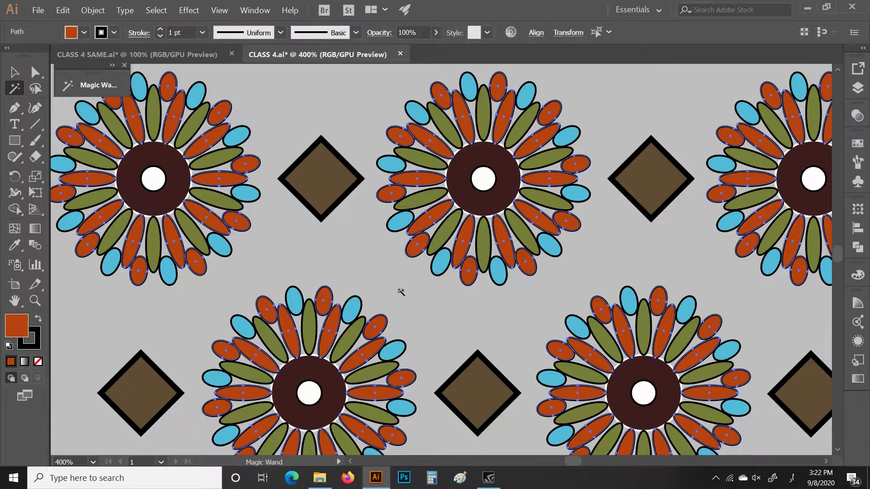
key(ctrl+minus)
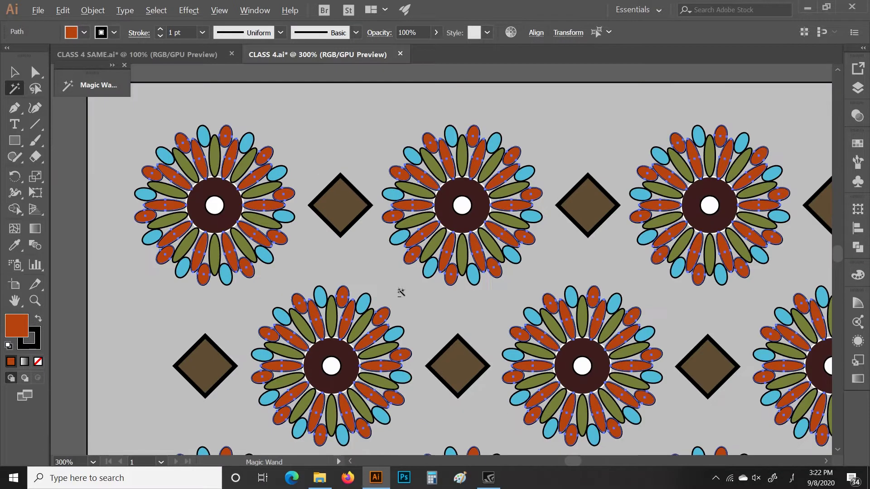
key(ctrl+minus)
scroll(401, 290, down, 2)
scroll(401, 290, down, 2)
scroll(401, 290, down, 1)
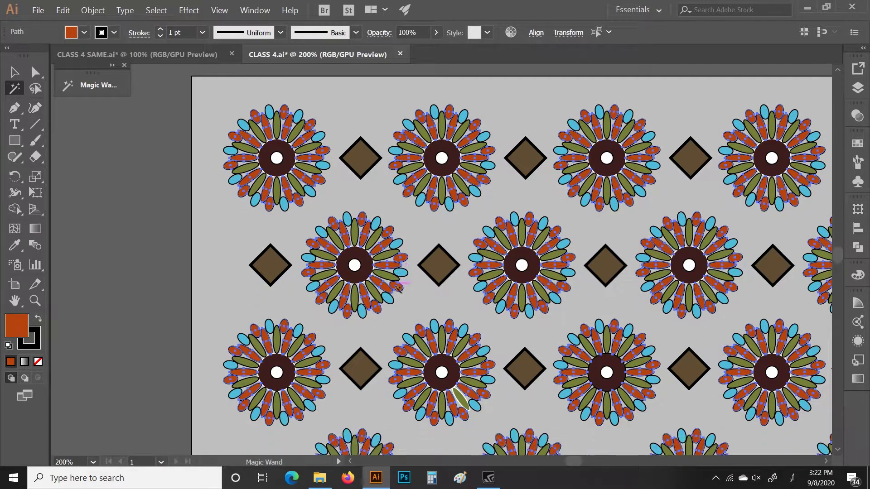
Change the selected petals' fill to a lighter, less saturated orange, then deselect.
double_click(14, 324)
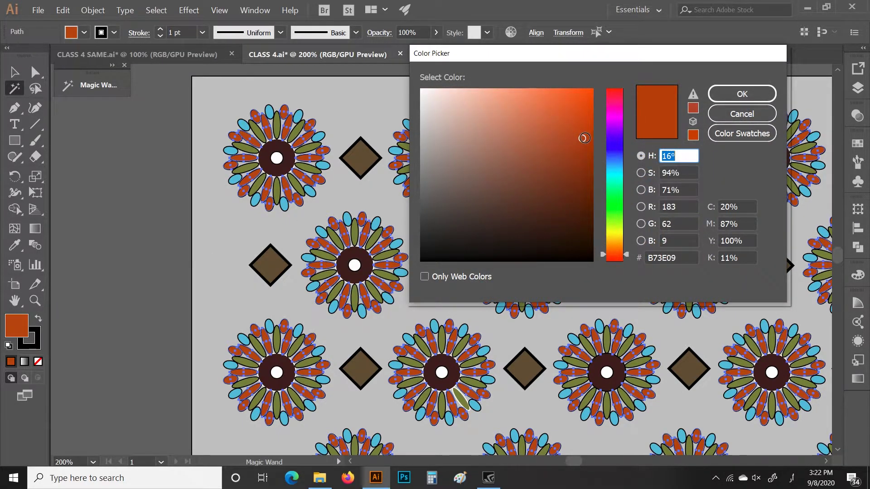
mouse_move(582, 137)
mouse_down()
mouse_move(546, 115)
mouse_move(529, 171)
mouse_move(565, 165)
mouse_move(573, 146)
mouse_up()
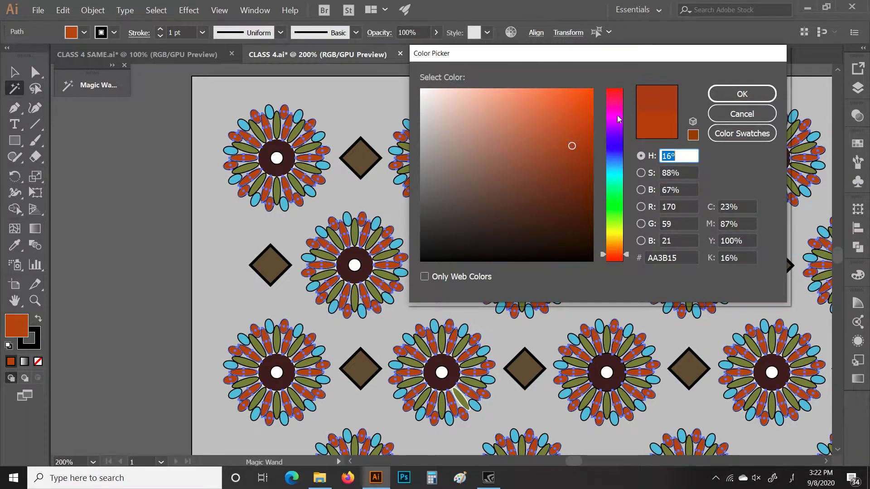
click(719, 94)
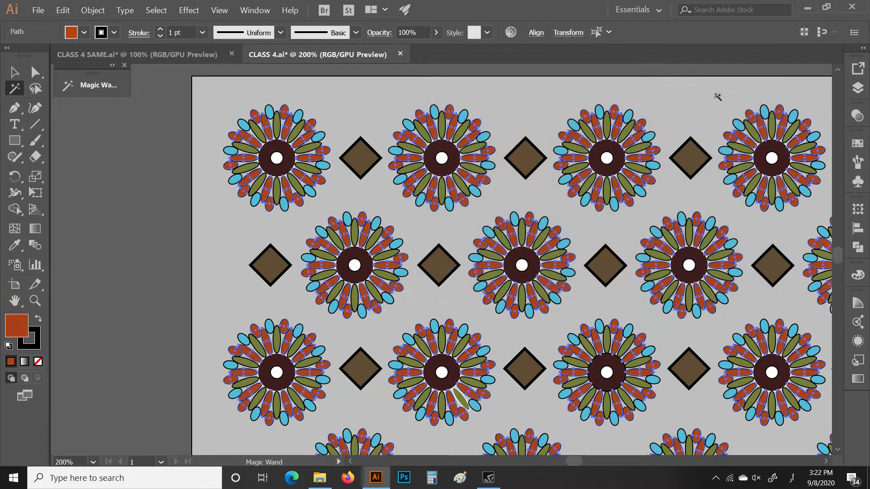
click(238, 223)
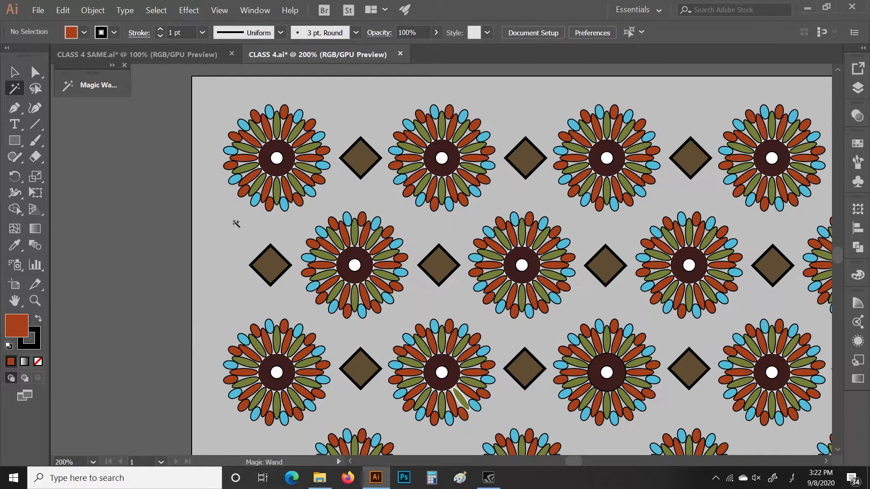
Reselect the red petals and change their fill to a much darker red.
click(311, 136)
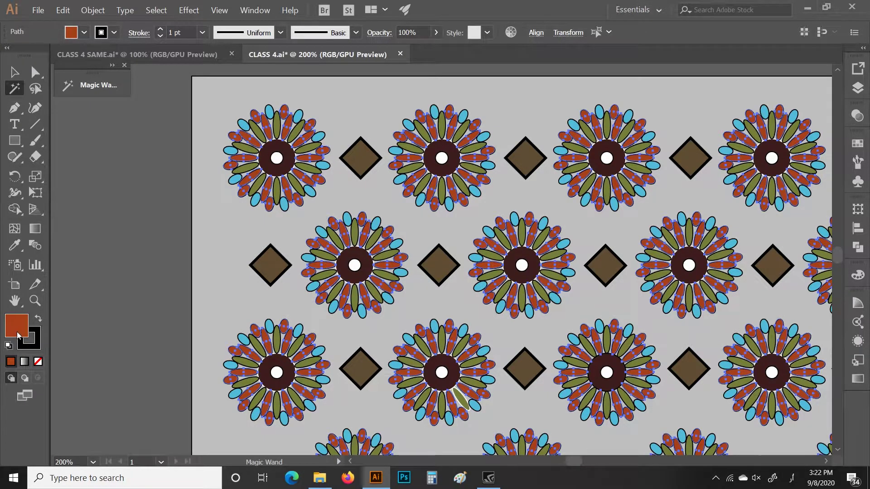
double_click(19, 334)
drag(577, 219, 589, 188)
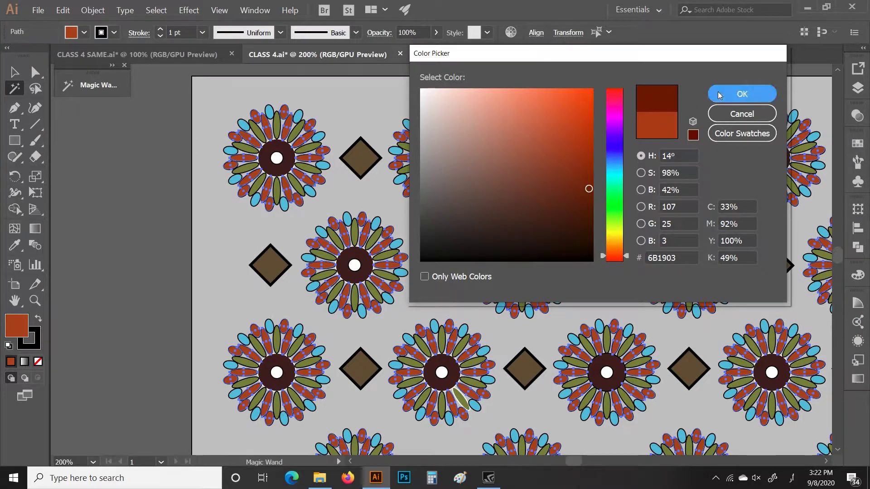
click(742, 94)
click(535, 96)
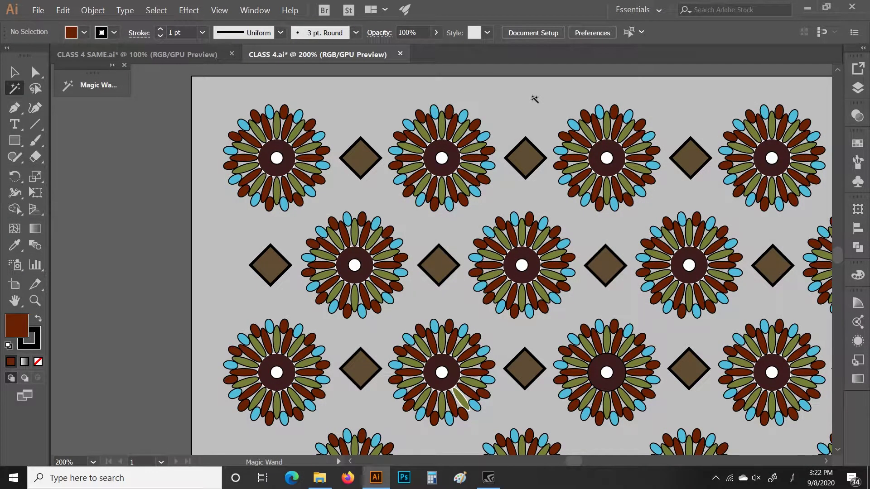
Reselect the dark-red petals and give them a brighter orange-red fill (C6462C).
click(306, 138)
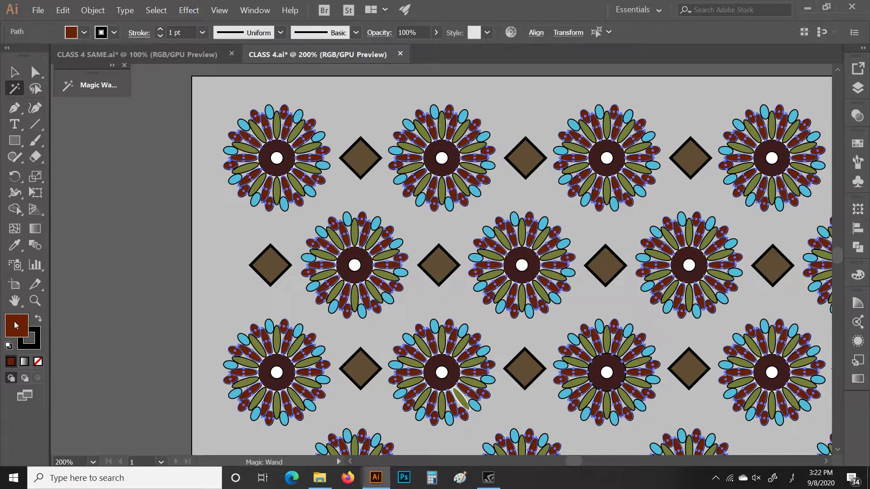
double_click(15, 326)
mouse_move(580, 128)
mouse_down()
mouse_move(585, 117)
mouse_move(554, 127)
mouse_up()
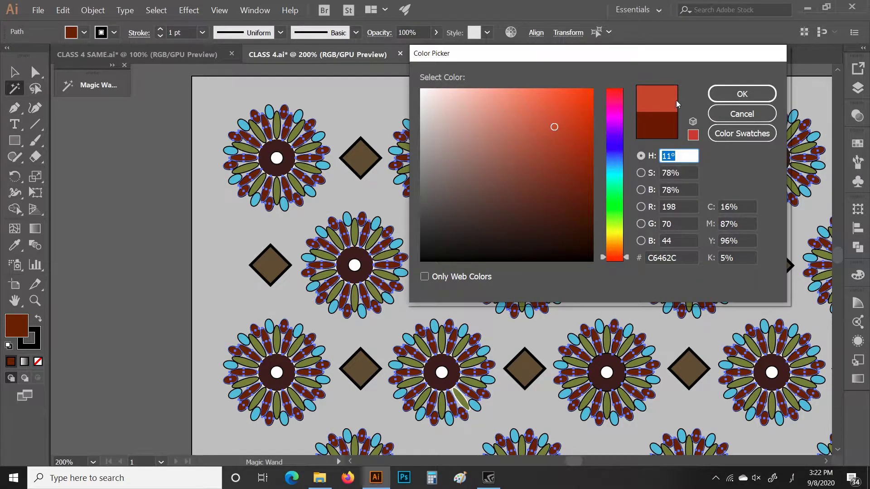
click(735, 92)
click(538, 107)
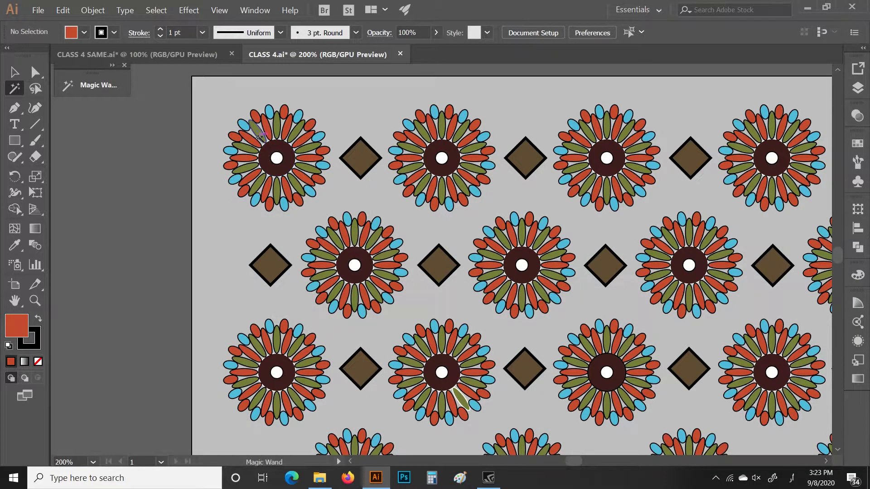
click(296, 132)
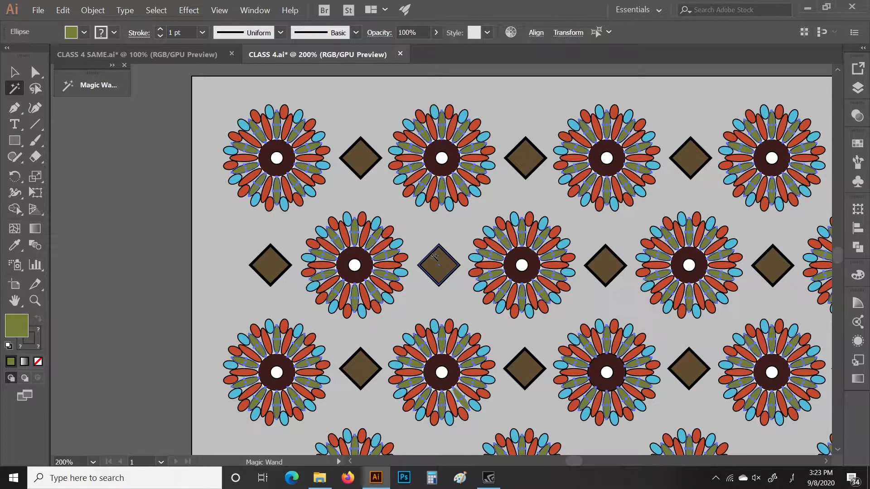
click(267, 151)
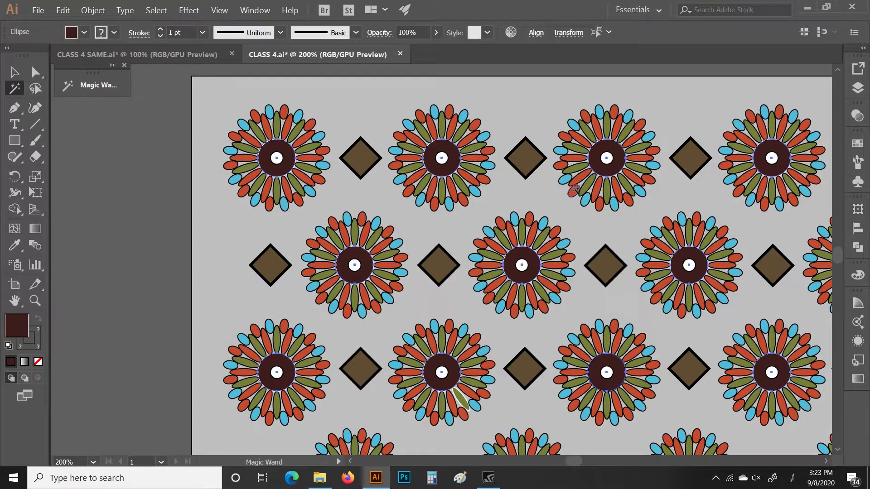
click(212, 125)
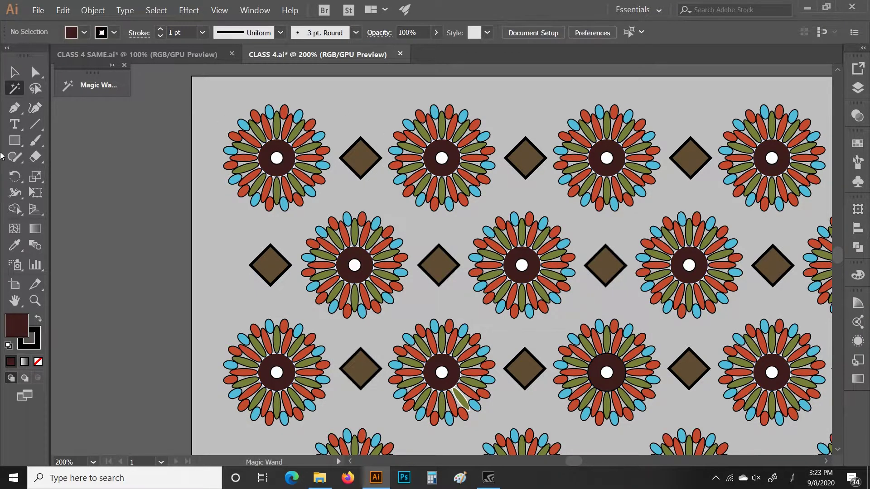
Set the Magic Wand to match Stroke Color instead of Fill Color, then test with Select All.
double_click(15, 88)
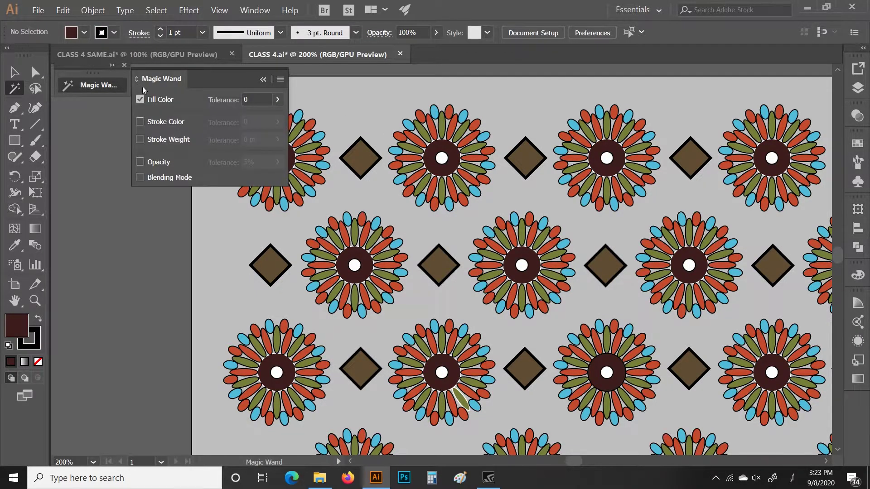
click(140, 122)
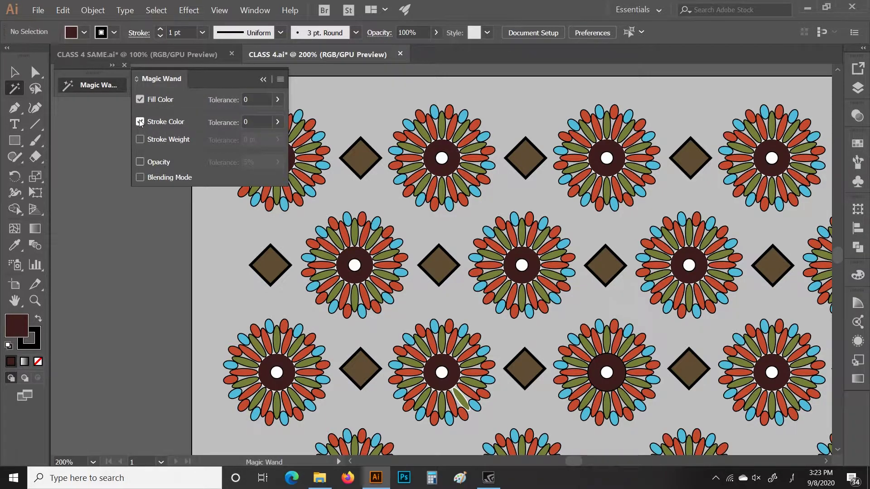
click(140, 100)
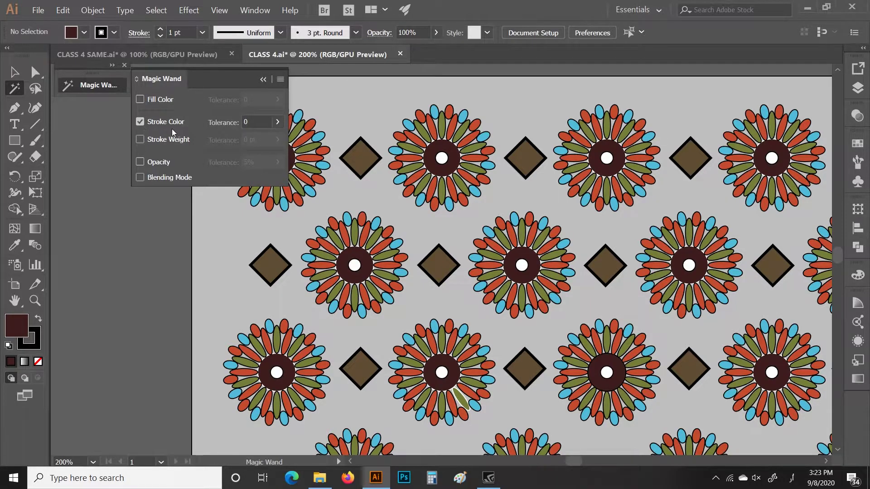
click(264, 80)
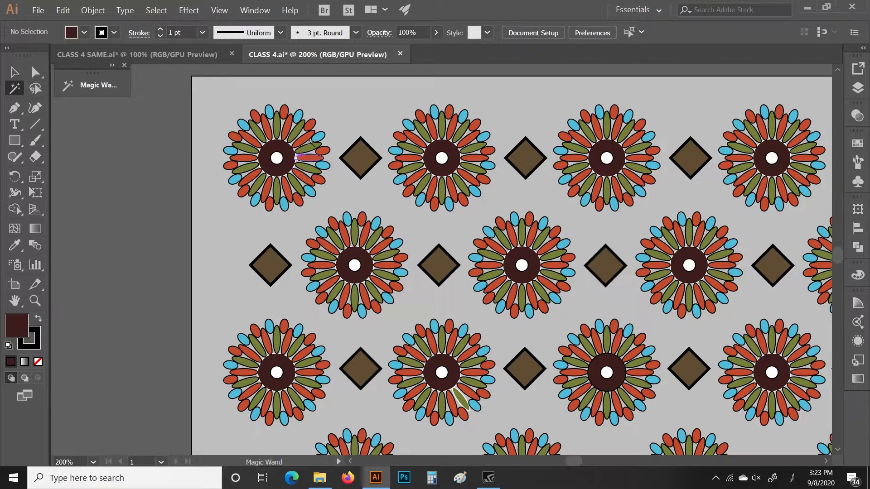
key(ctrl+a)
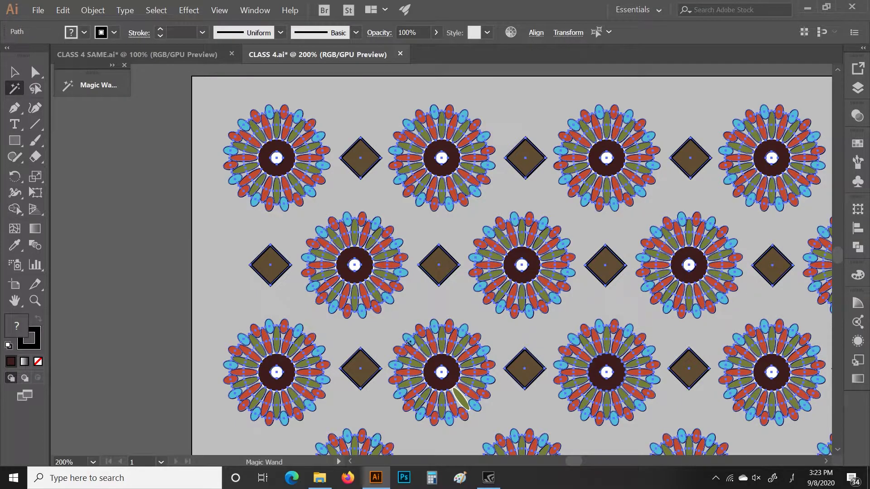
click(251, 228)
Try a dark navy stroke on the flower's centre circle, then cancel the change and deselect.
scroll(346, 259, up, 3)
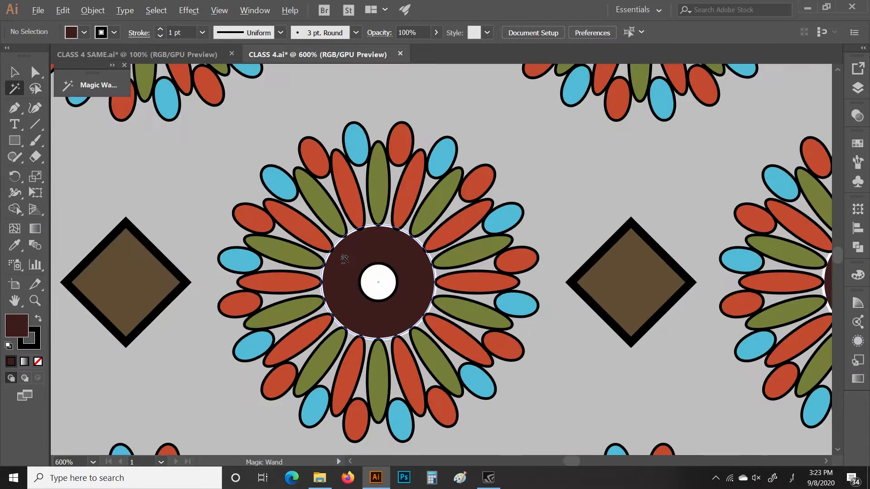
scroll(346, 259, up, 2)
click(324, 213)
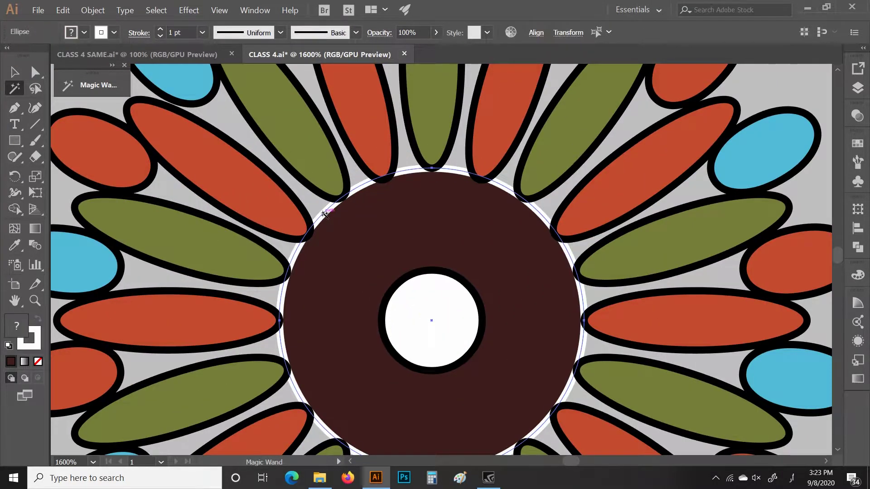
scroll(324, 213, down, 5)
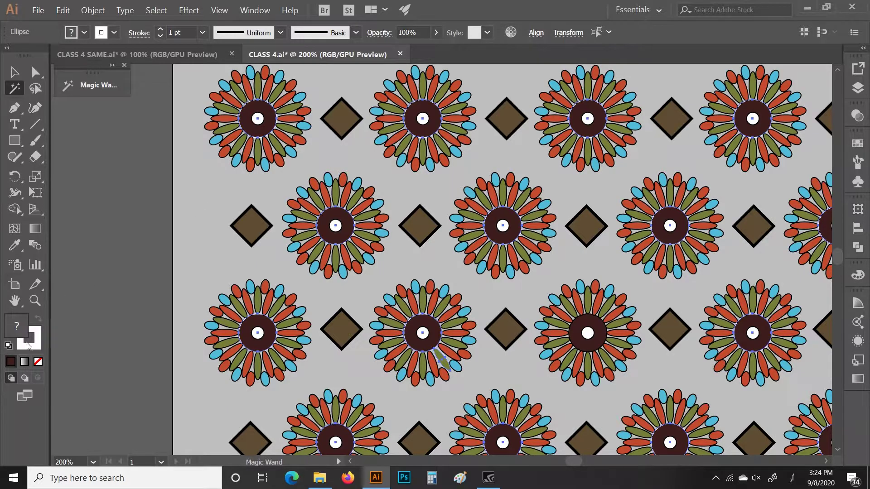
click(31, 347)
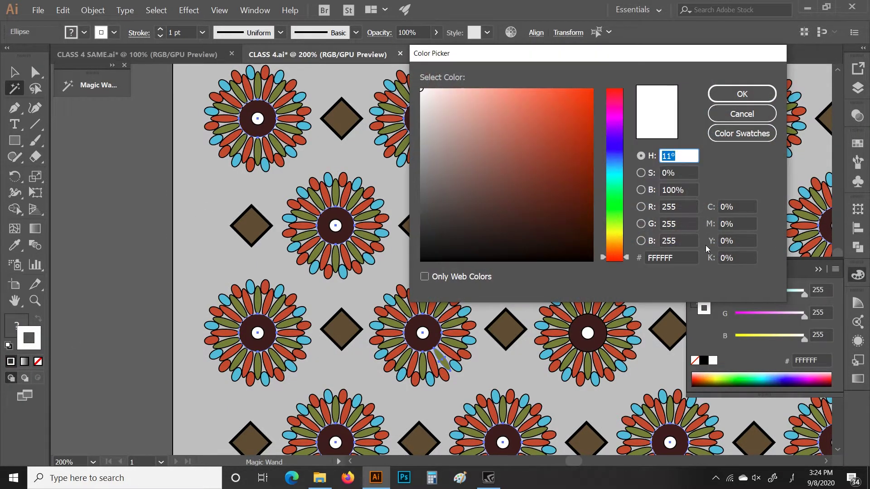
drag(627, 255, 630, 154)
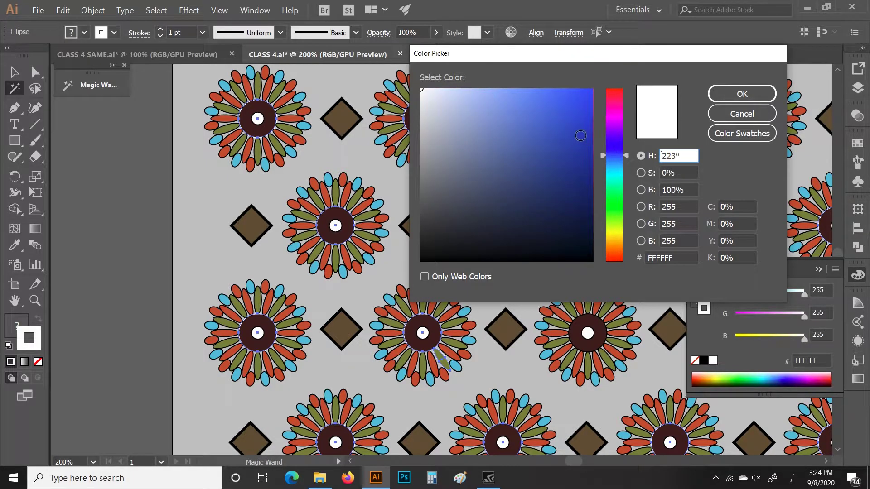
click(579, 121)
drag(579, 121, 485, 210)
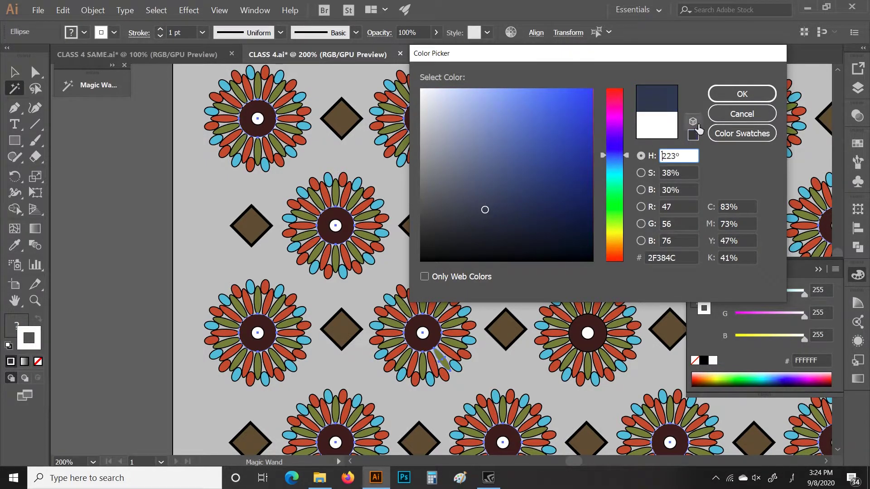
click(742, 114)
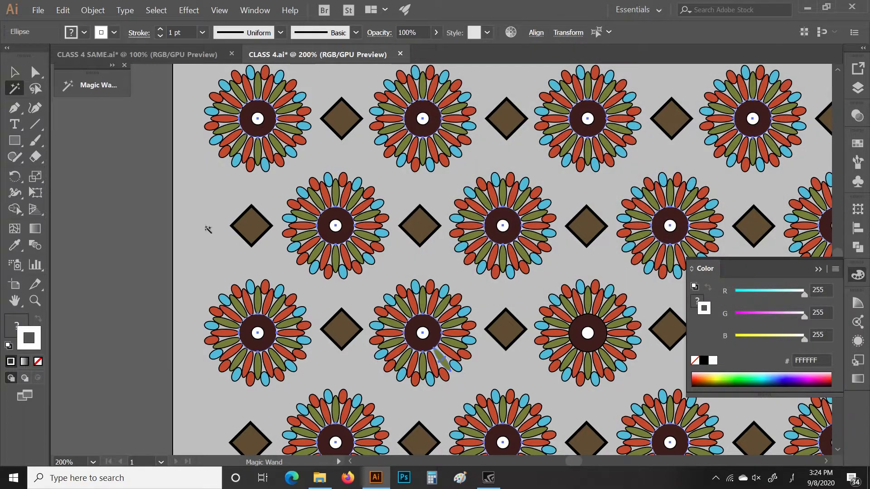
click(188, 213)
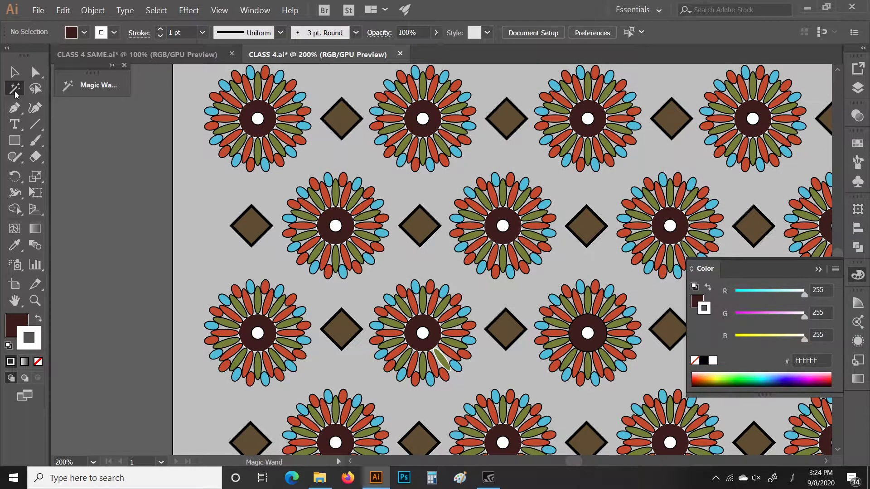
double_click(14, 89)
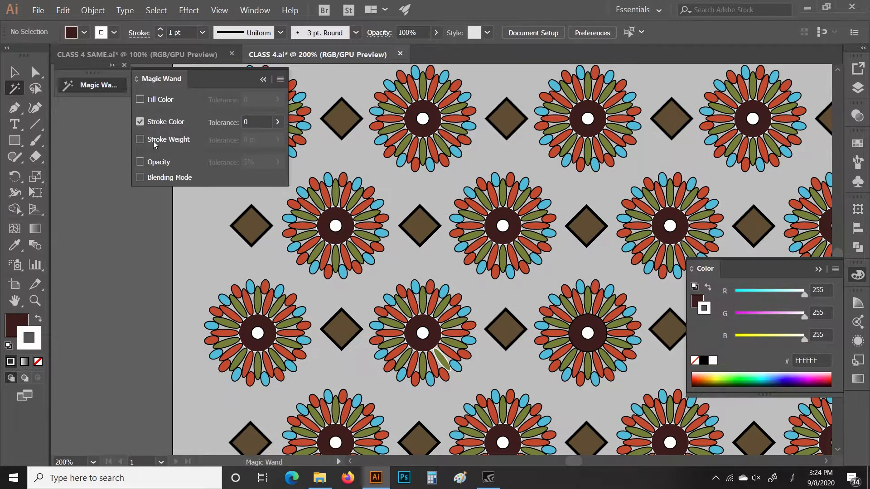
click(263, 80)
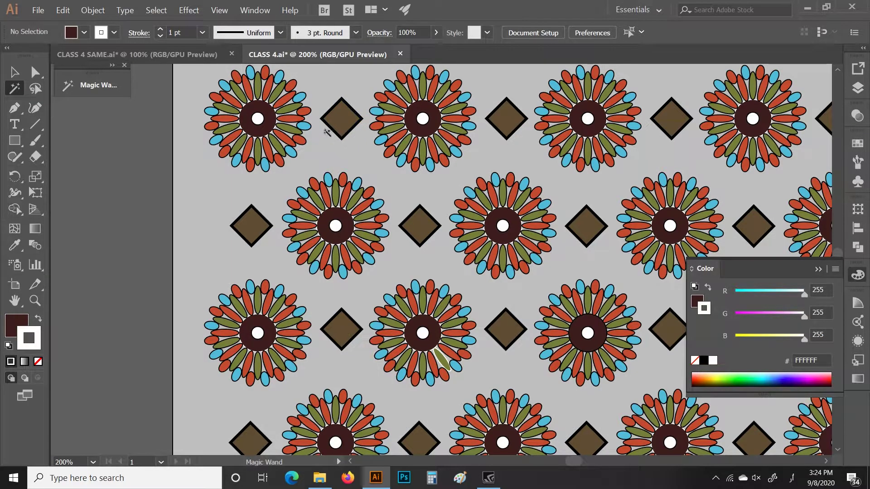
click(339, 134)
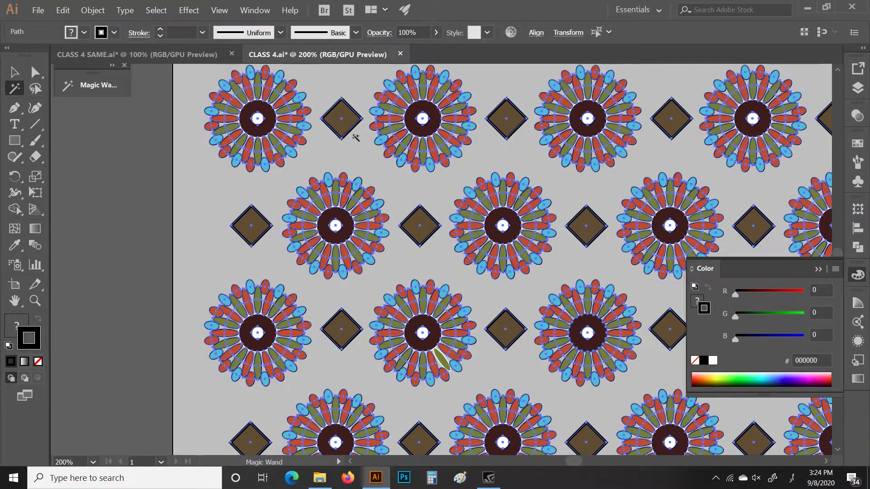
click(351, 153)
click(357, 129)
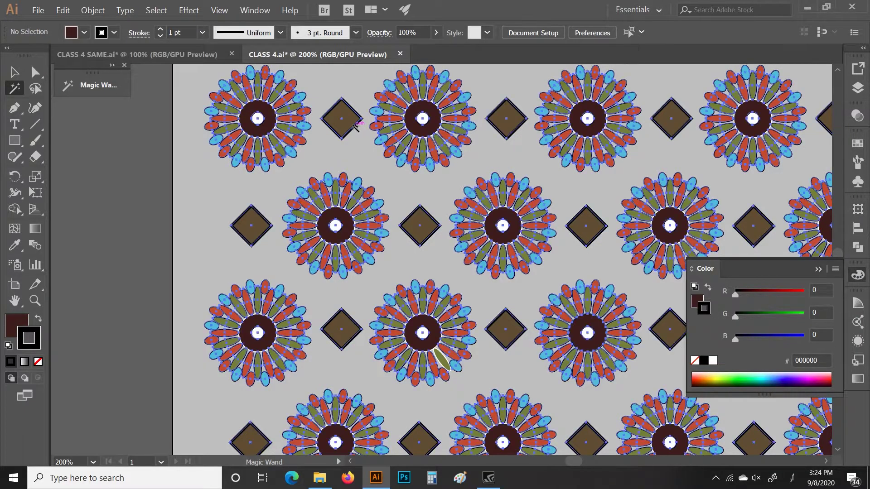
click(365, 153)
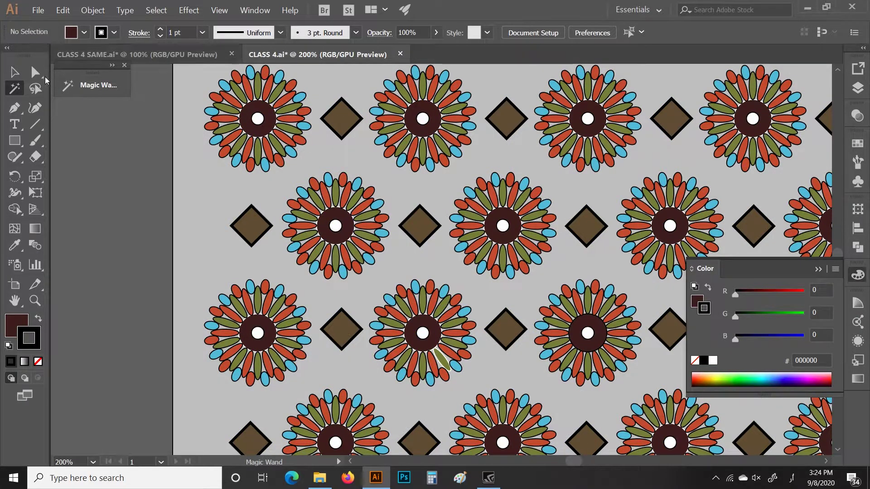
Set the Magic Wand to match Stroke Weight instead of Stroke Color.
double_click(14, 89)
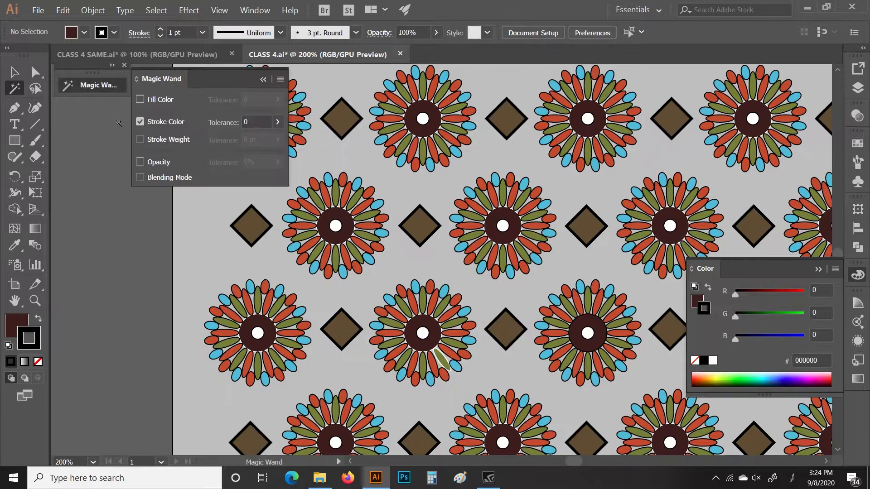
click(140, 121)
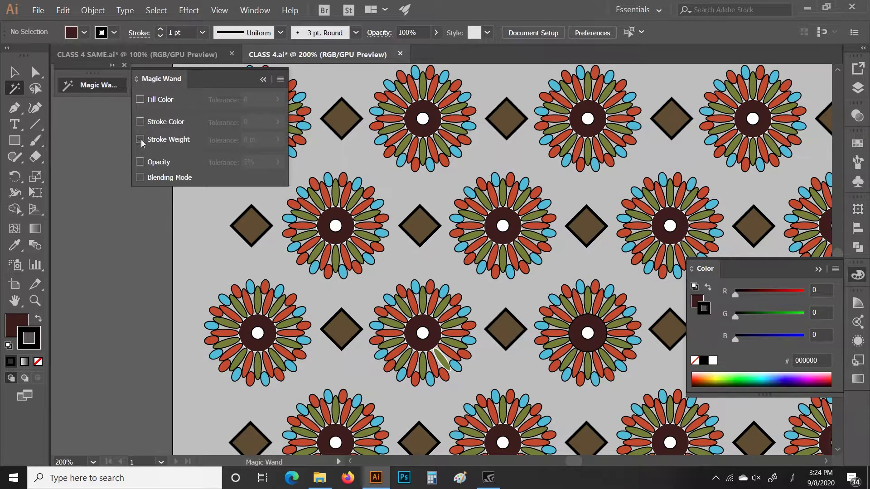
click(140, 139)
click(263, 80)
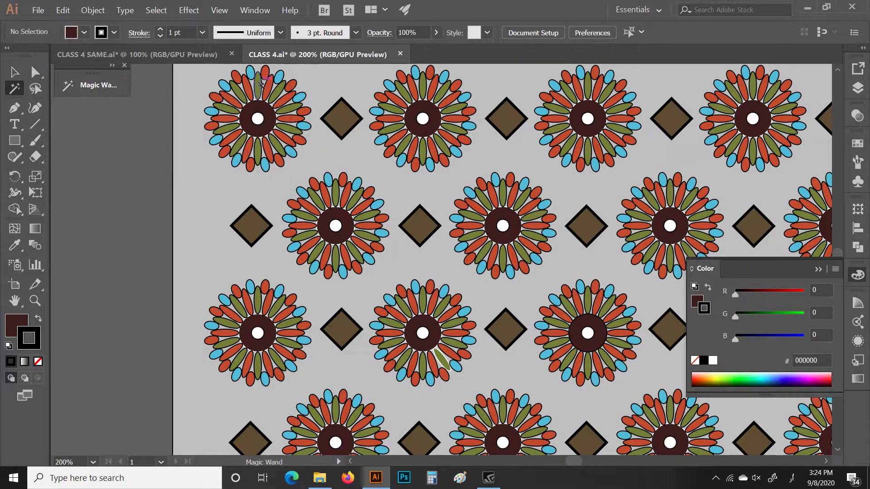
Select all the brown diamonds and raise their outline weight to 5 pt.
scroll(350, 142, up, 1)
scroll(350, 141, up, 2)
scroll(351, 145, up, 1)
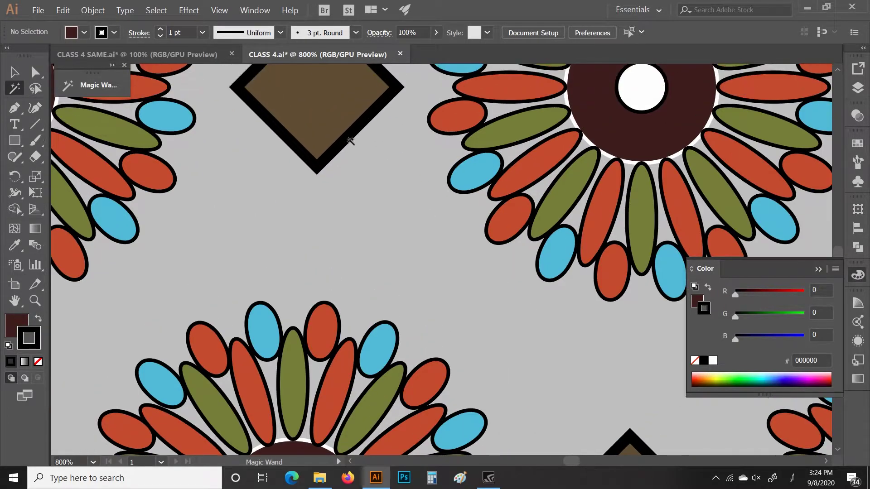
scroll(352, 150, up, 1)
click(352, 151)
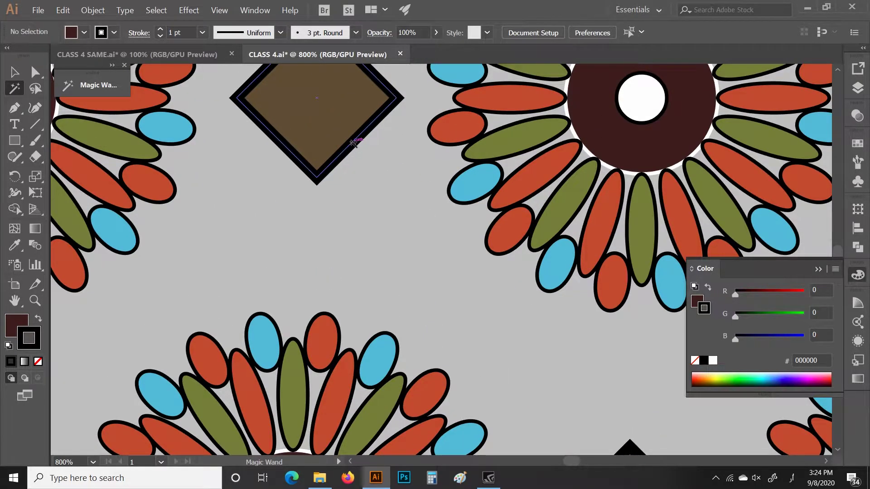
scroll(354, 144, down, 3)
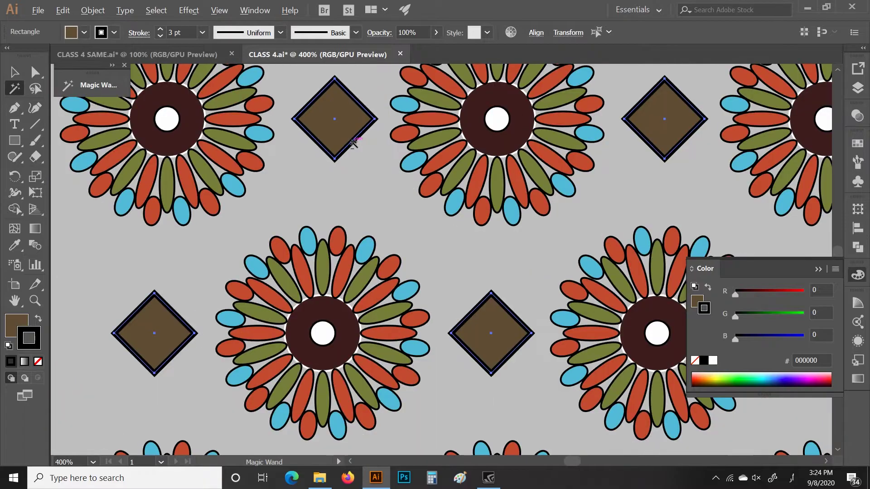
scroll(354, 144, down, 1)
scroll(354, 144, down, 1)
scroll(354, 144, down, 1)
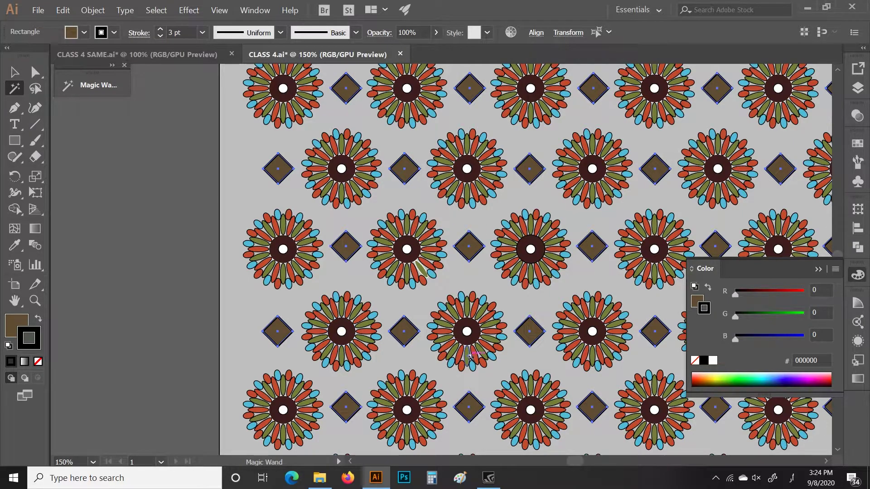
click(202, 32)
click(221, 151)
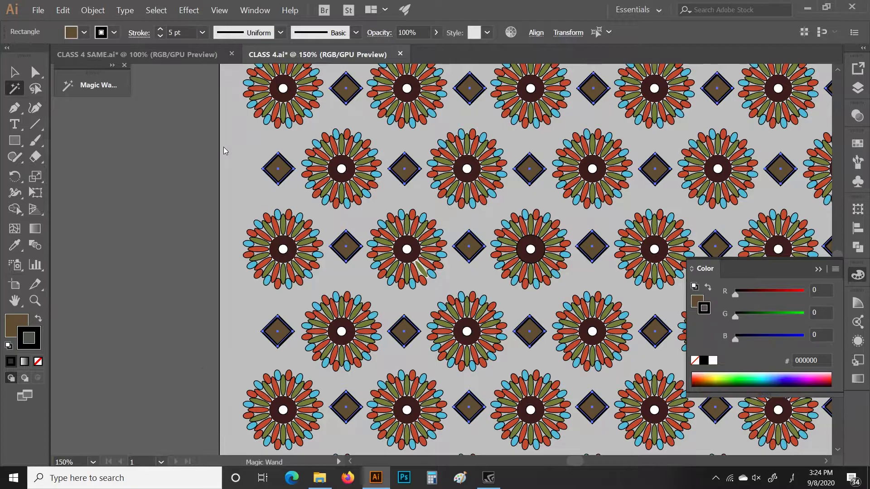
click(243, 150)
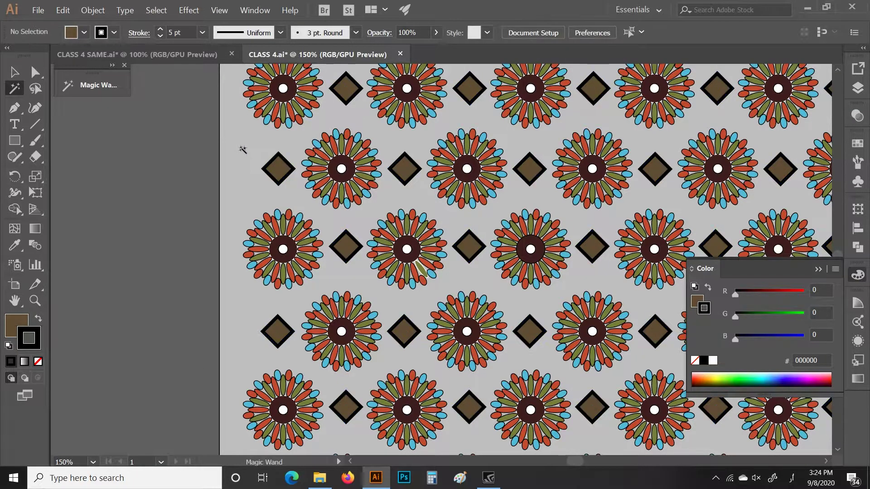
scroll(385, 191, up, 1)
Collapse the Color panel and review then close the Magic Wand options (Stroke Weight, 0 pt).
scroll(408, 199, right, 5)
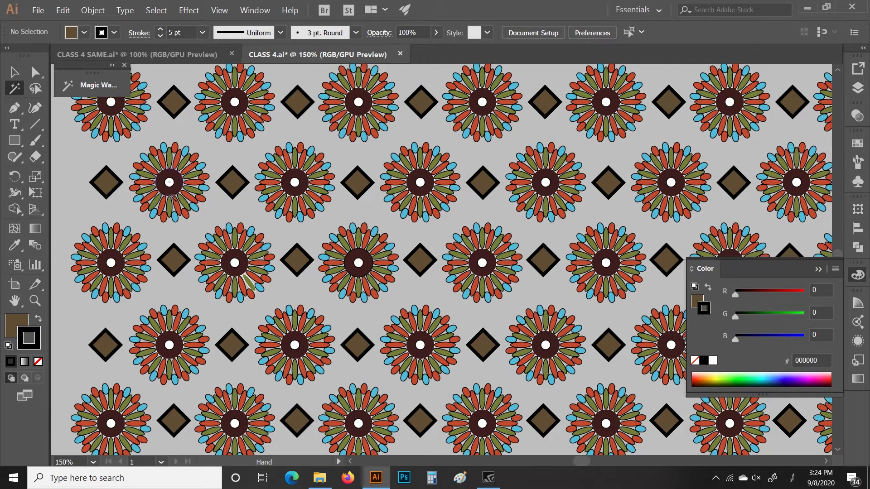
click(818, 270)
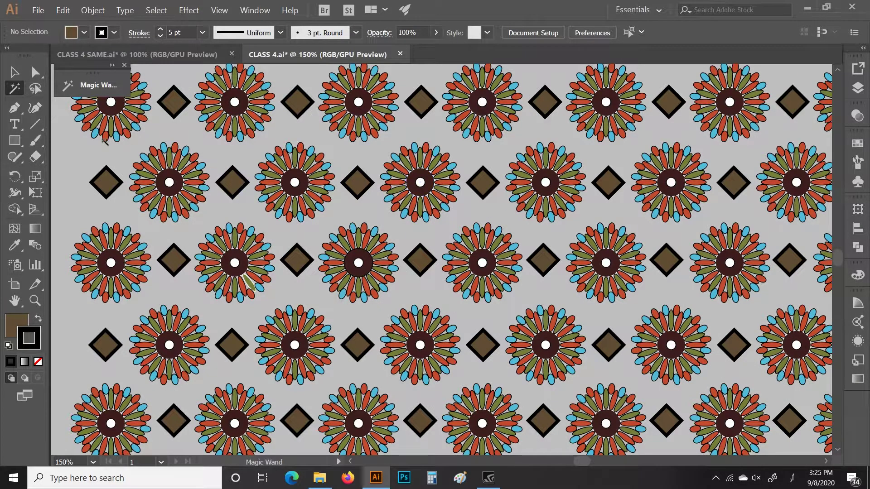
double_click(15, 88)
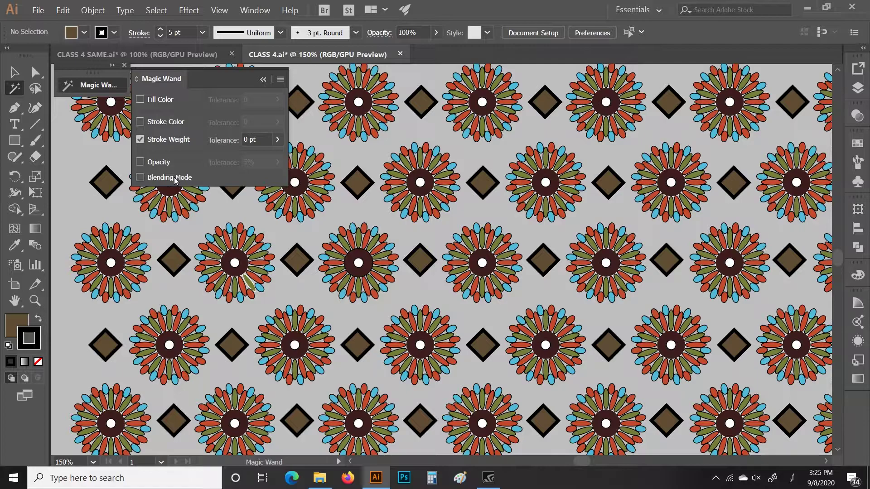
click(267, 80)
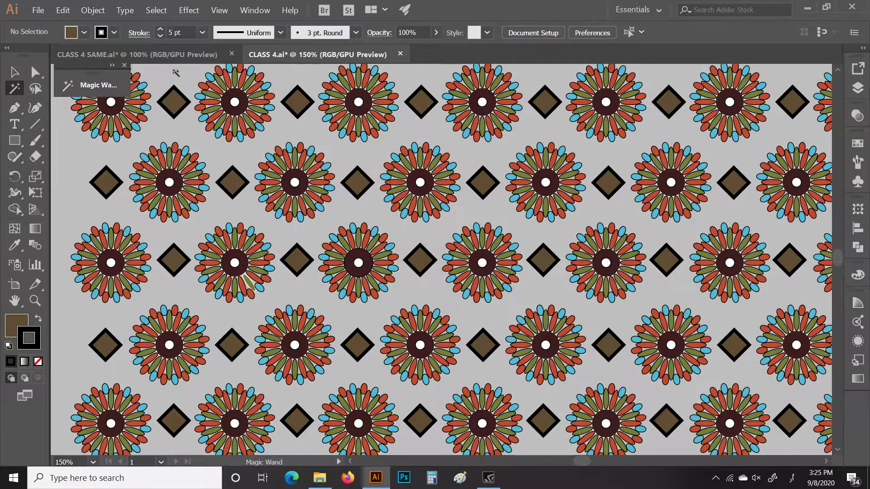
click(126, 65)
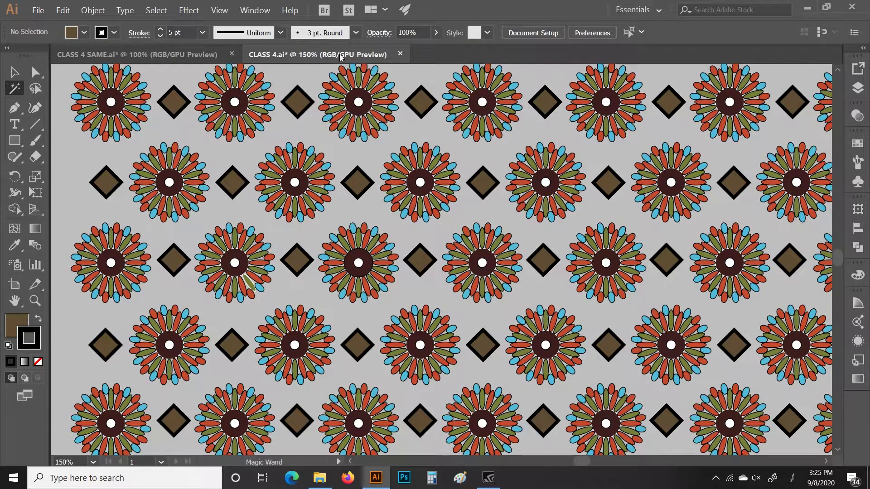
Switch to CLASS 4 SAME.ai, test-select the orange A, then deselect it and take the Lasso.
click(209, 54)
click(351, 224)
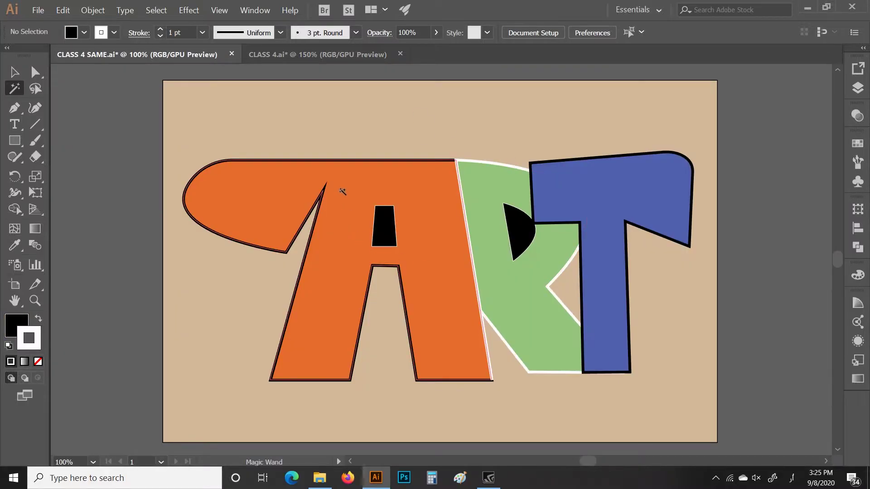
click(200, 136)
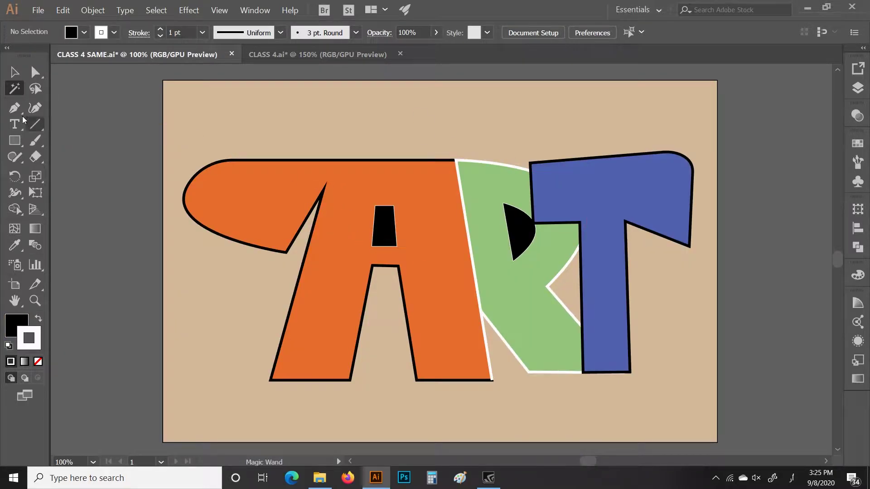
click(35, 89)
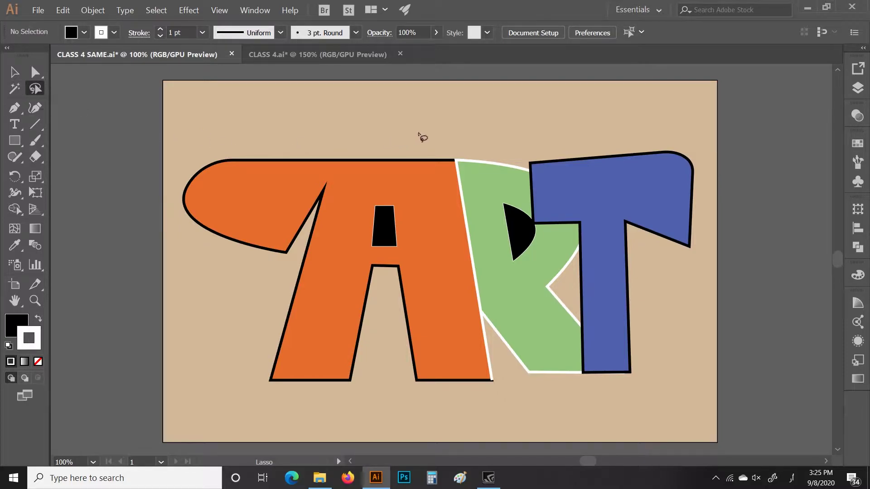
mouse_move(385, 124)
mouse_down()
mouse_move(447, 133)
mouse_move(486, 181)
mouse_move(514, 261)
mouse_up()
click(433, 133)
drag(410, 163, 393, 272)
drag(358, 191, 445, 318)
click(602, 175)
click(858, 89)
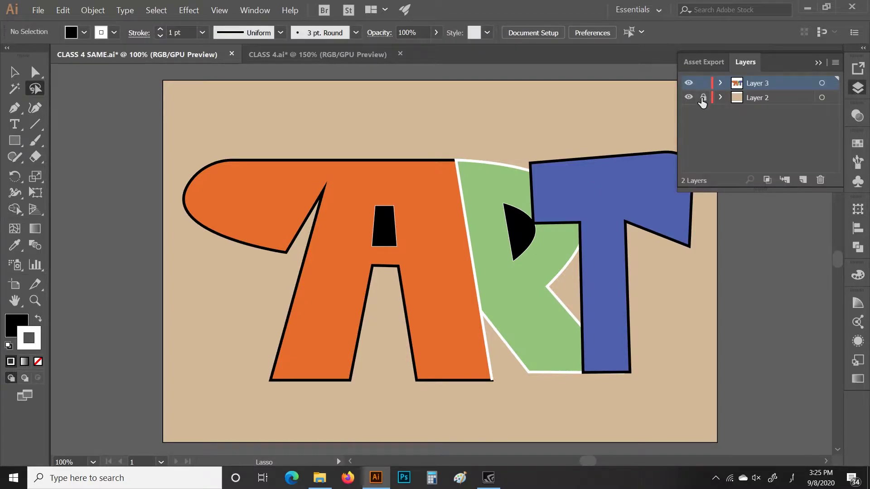
click(818, 64)
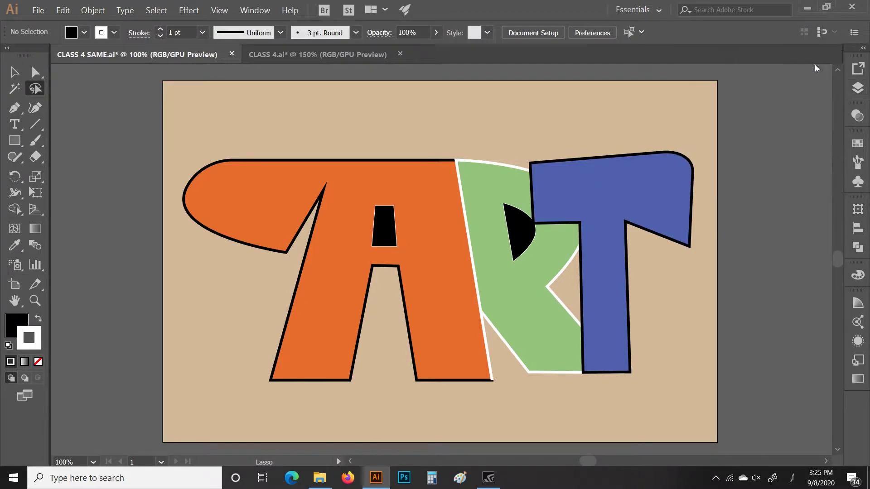
click(14, 74)
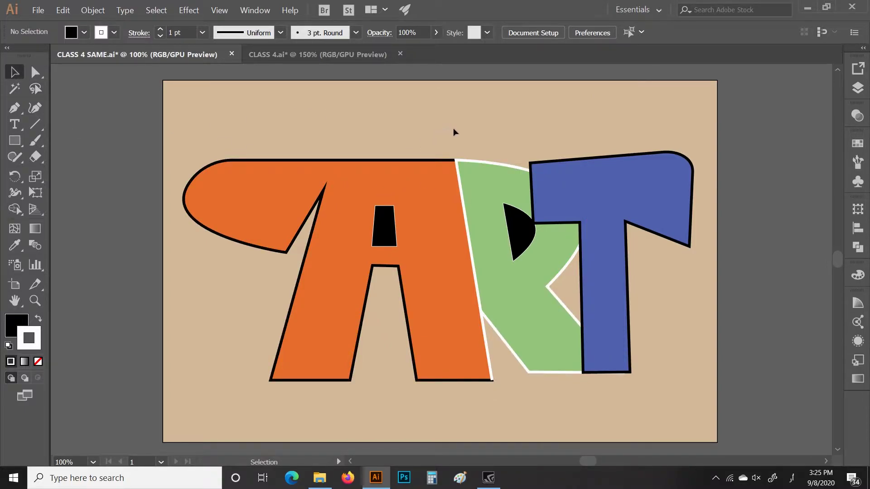
drag(456, 132, 522, 236)
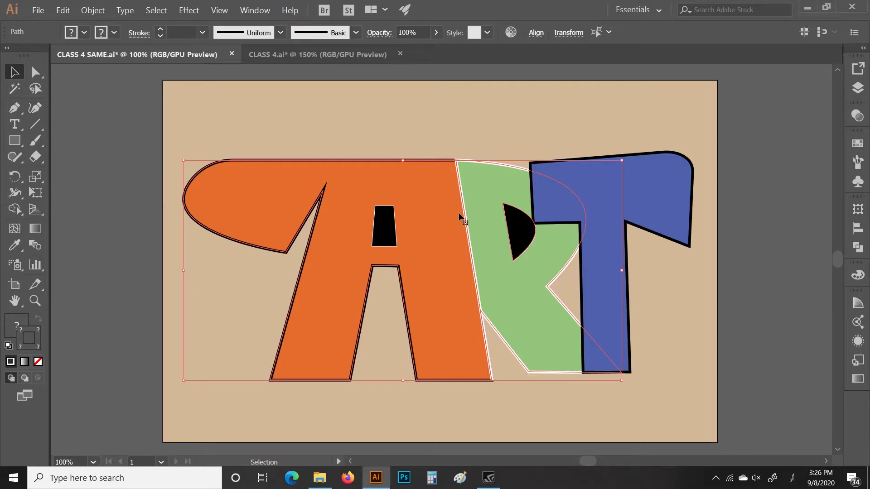
click(432, 137)
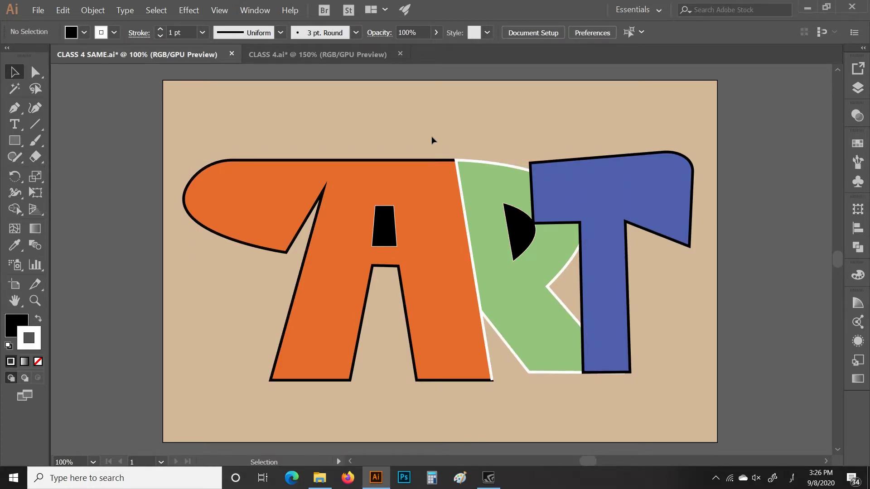
click(497, 195)
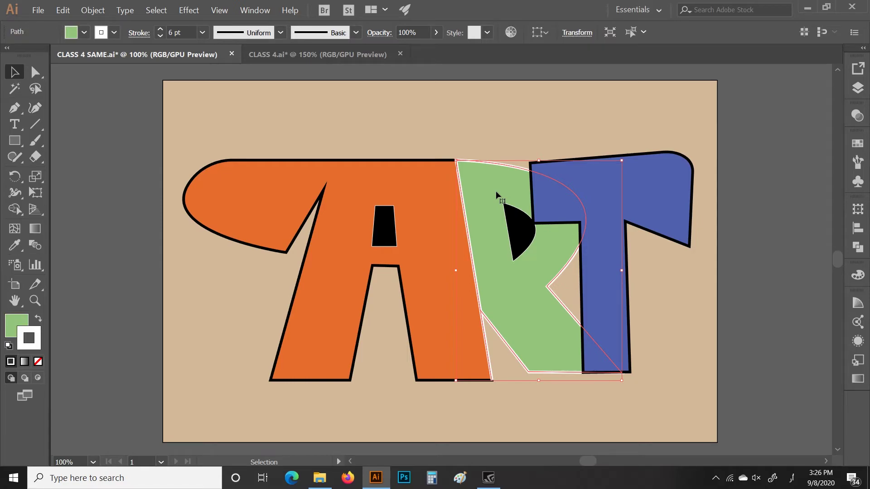
click(395, 143)
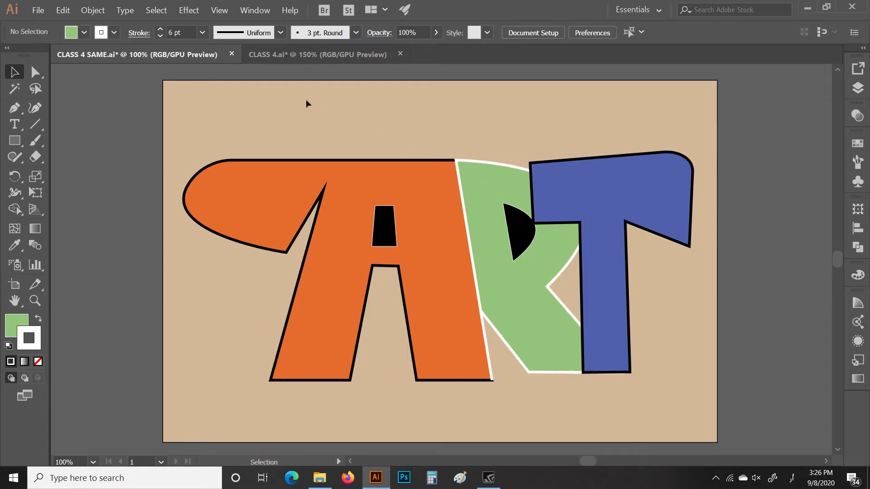
click(35, 88)
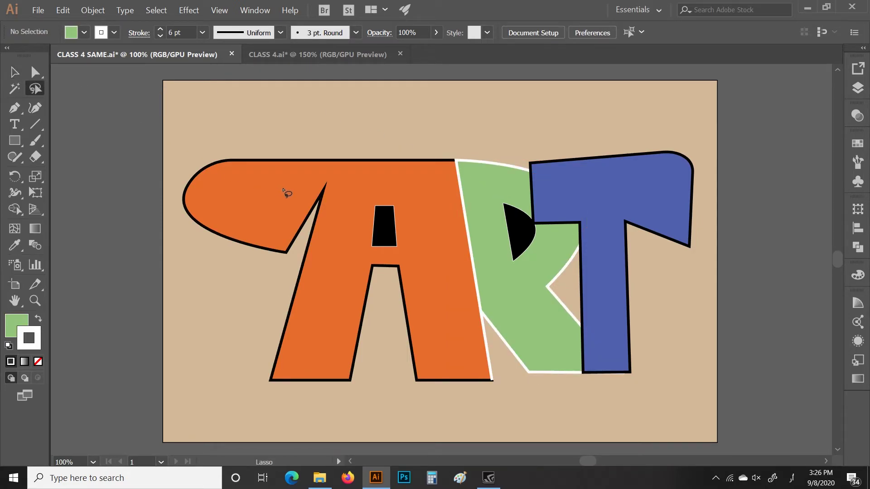
Lasso-select the green R's anchor points from its top-left corner around its bowl.
drag(409, 159, 464, 293)
drag(494, 149, 497, 253)
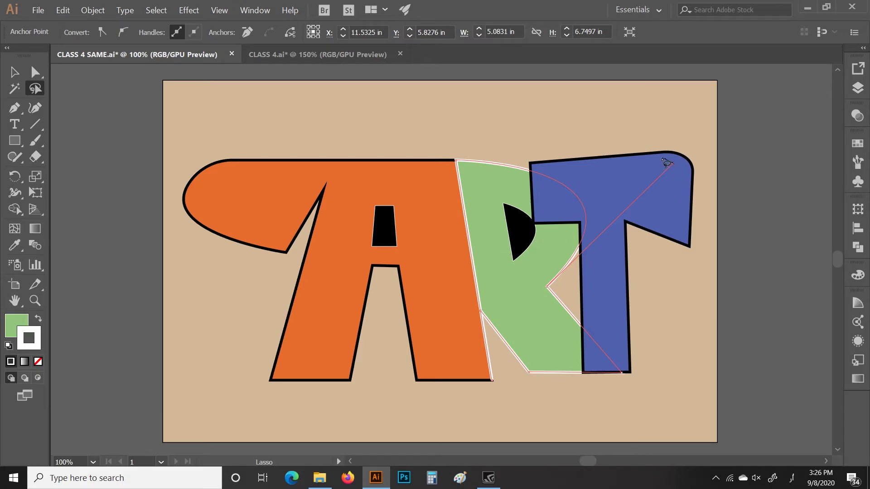
click(669, 164)
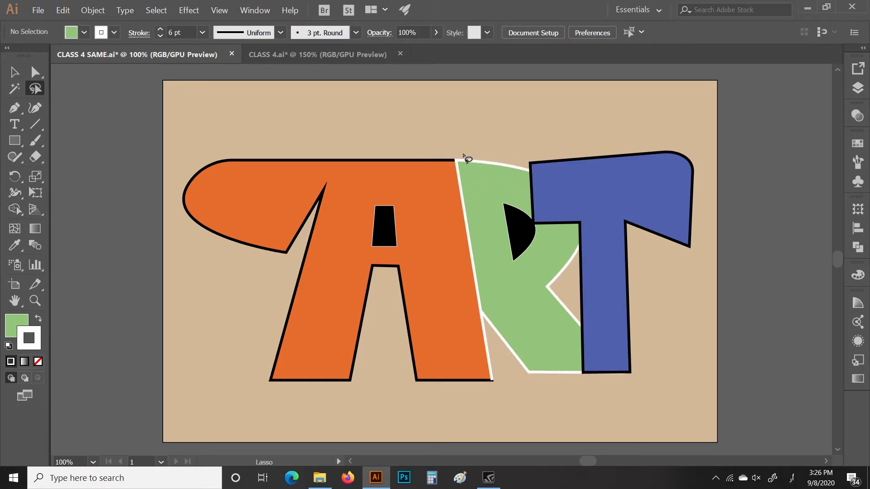
drag(463, 159, 515, 255)
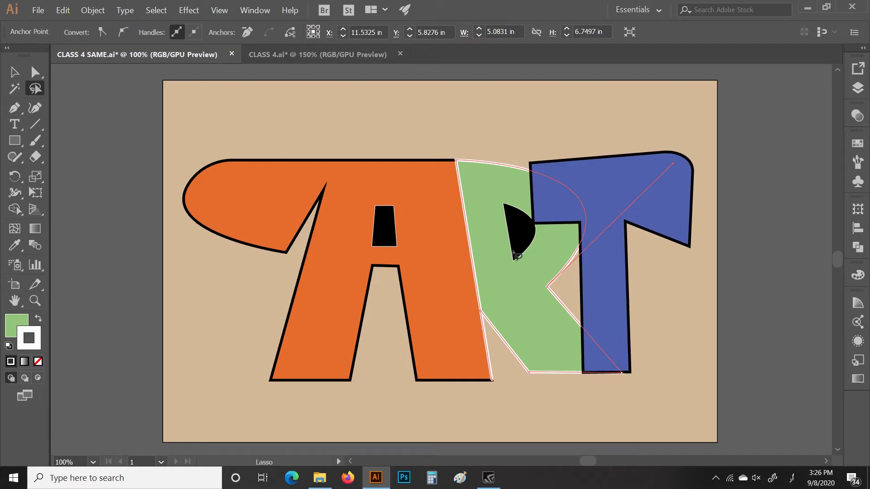